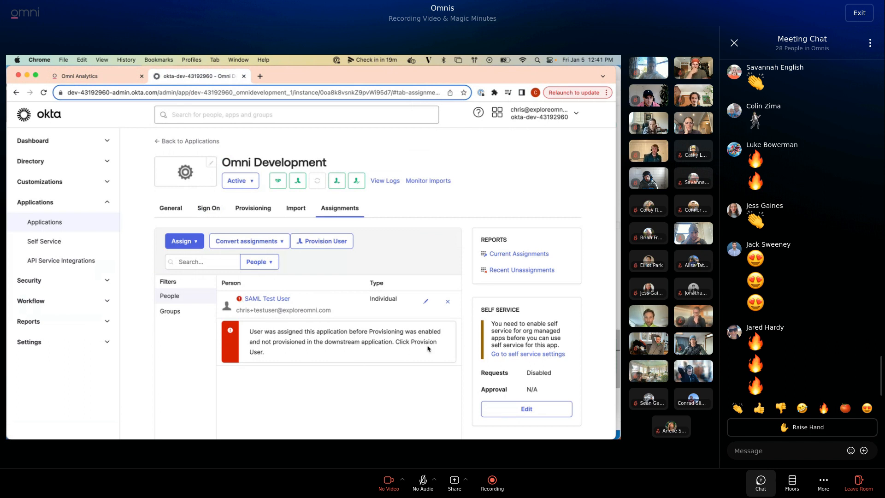
# Provision the already assigned SAML Test User to the Omni Development app and check the Users list in Omni
pyautogui.click(324, 242)
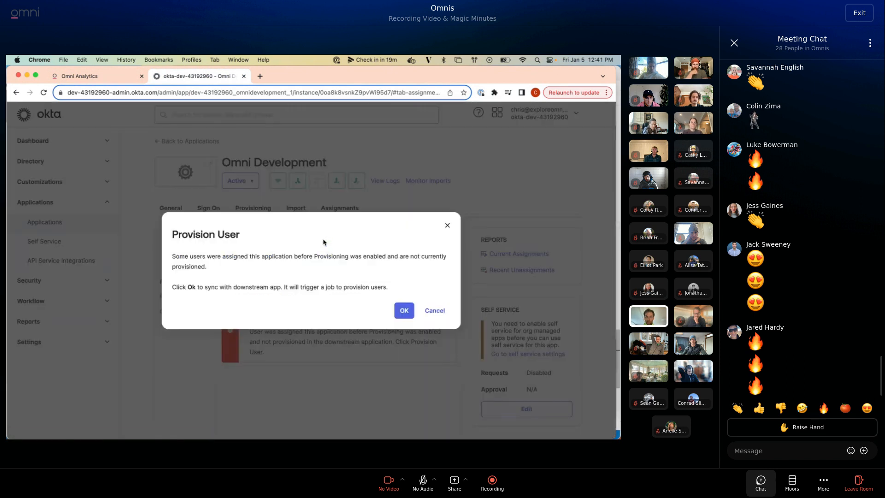
pyautogui.click(404, 310)
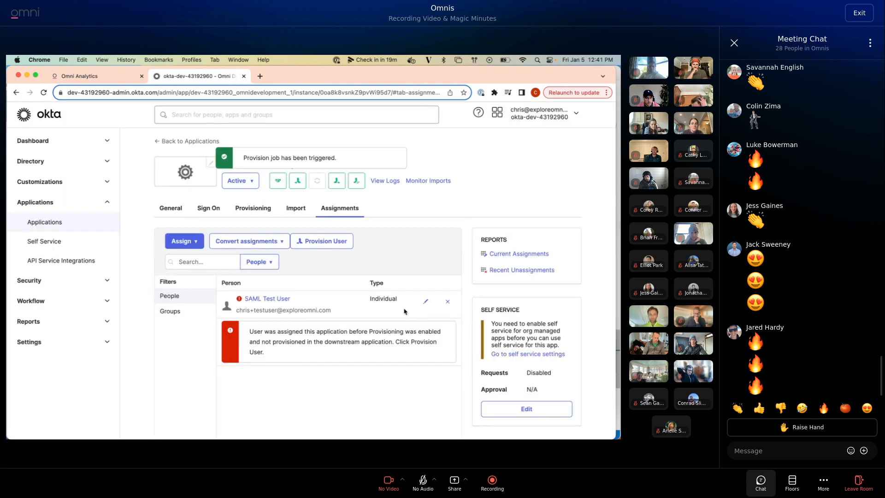
pyautogui.hotkey('ctrl', 'shift', 'Tab')
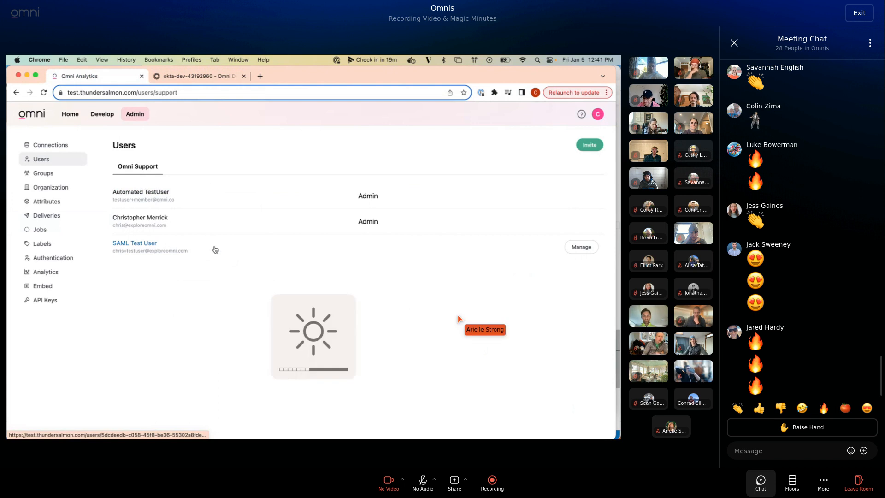
# Unassign SAML Test User from the Omni Development app in Okta and refresh the Users list in Omni
pyautogui.hotkey('ctrl', 'Tab')
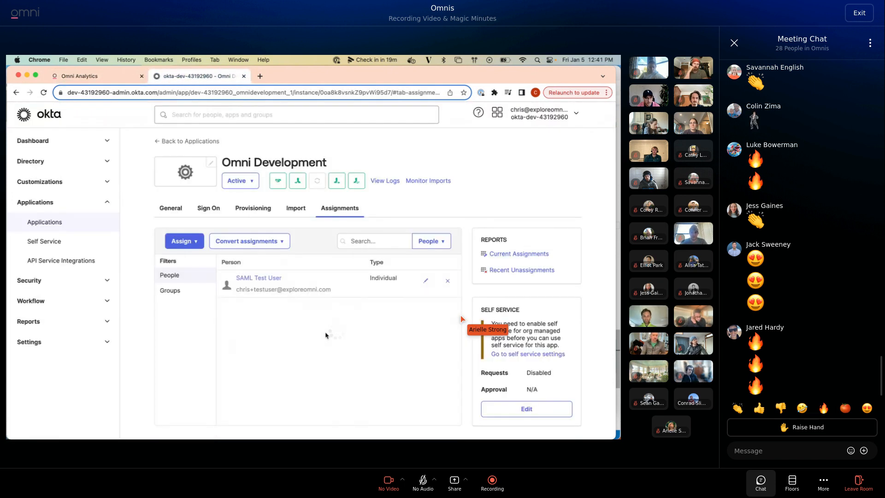
pyautogui.click(448, 281)
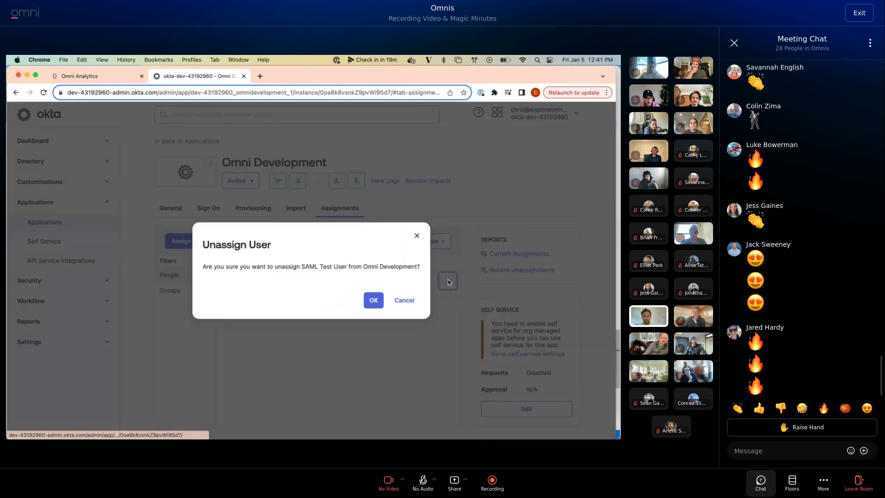
pyautogui.click(368, 296)
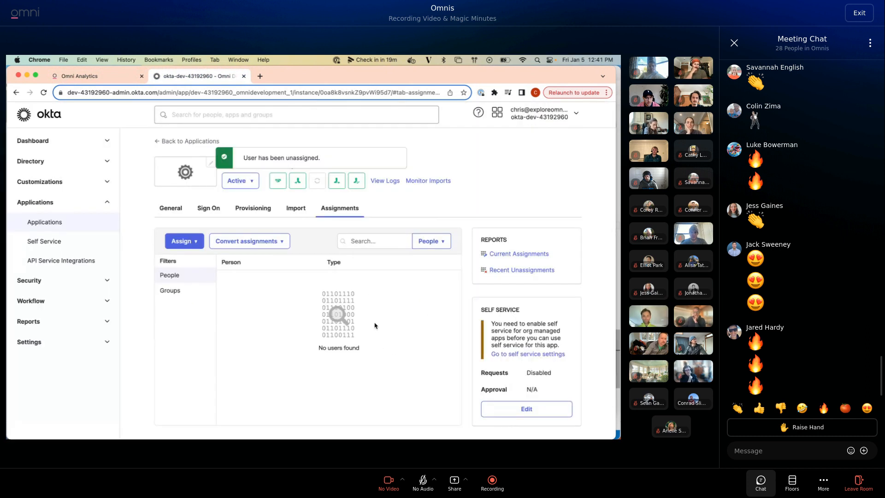
pyautogui.click(117, 76)
pyautogui.press('super+r')
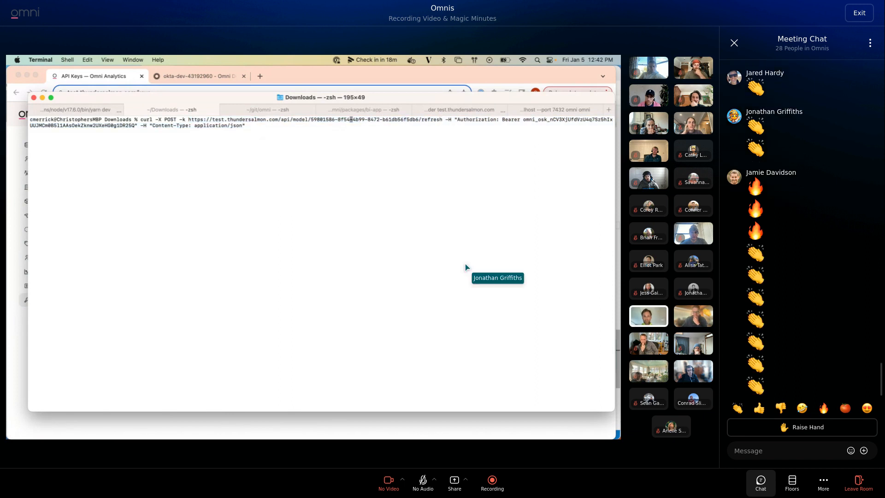
# Replace the bearer token in the curl model refresh command with the copied API key and run the request
pyautogui.press('BackSpace')
pyautogui.press('BackSpace')
pyautogui.press('BackSpace')
pyautogui.press('BackSpace')
pyautogui.press('BackSpace')
pyautogui.press('BackSpace')
pyautogui.press('BackSpace')
pyautogui.press('BackSpace')
pyautogui.press('BackSpace')
pyautogui.press('BackSpace')
pyautogui.press('BackSpace')
pyautogui.press('BackSpace')
pyautogui.press('BackSpace')
pyautogui.press('BackSpace')
pyautogui.press('BackSpace')
pyautogui.press('BackSpace')
pyautogui.press('BackSpace')
pyautogui.press('BackSpace')
pyautogui.press('BackSpace')
pyautogui.press('BackSpace')
pyautogui.press('super+v')
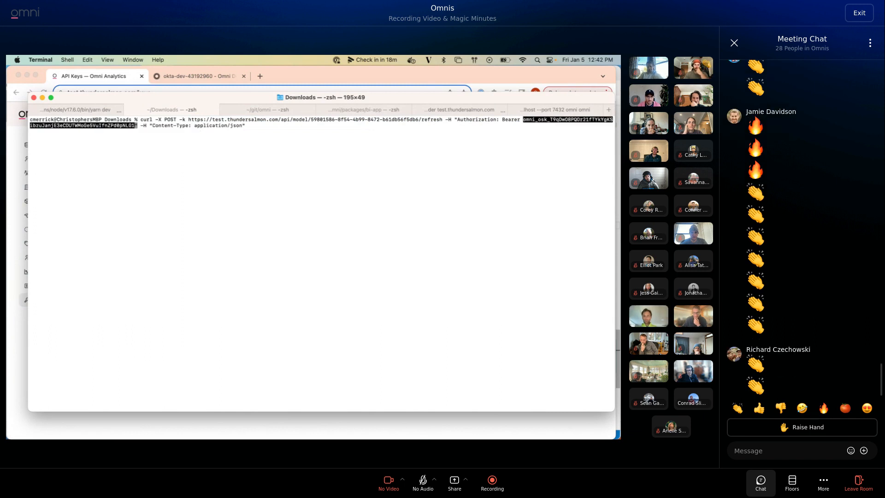
pyautogui.press('Return')
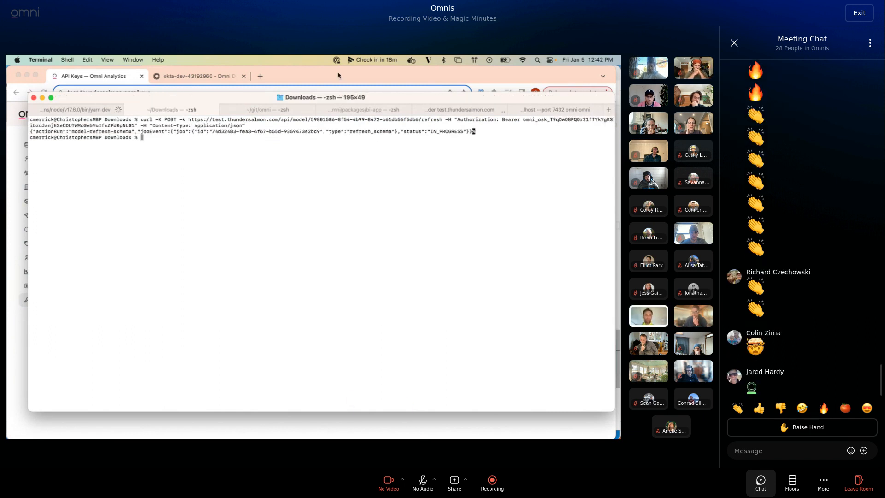
# Examine the JSON response of the model refresh request, including its action, job details and status
pyautogui.moveTo(480, 138); pyautogui.dragTo(30, 133)
pyautogui.click(30, 133)
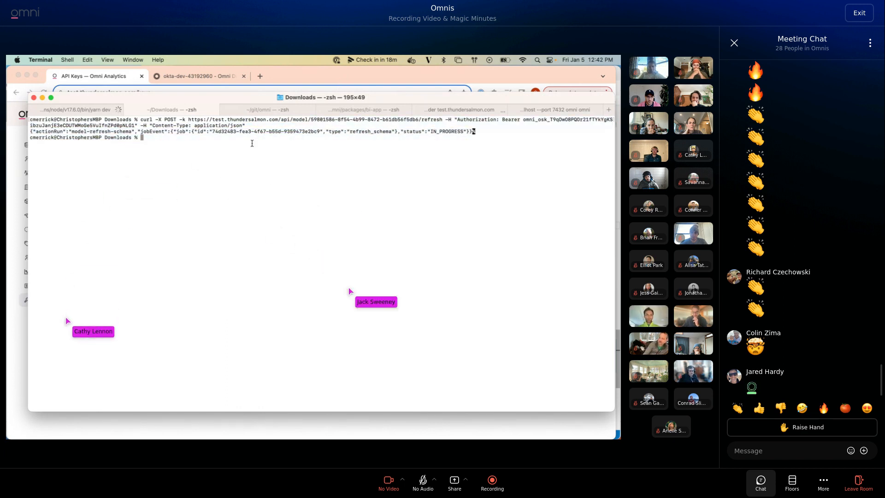
pyautogui.moveTo(484, 131); pyautogui.dragTo(381, 131)
pyautogui.click(381, 132)
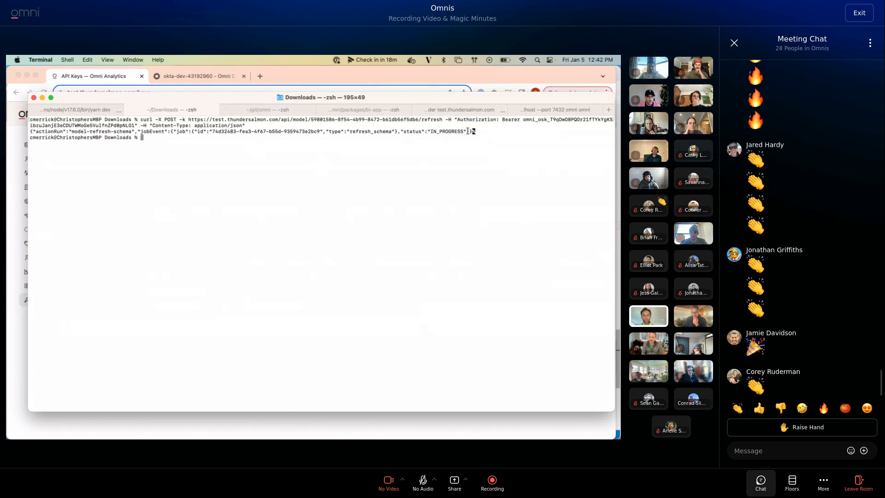
pyautogui.moveTo(473, 131); pyautogui.dragTo(22, 128)
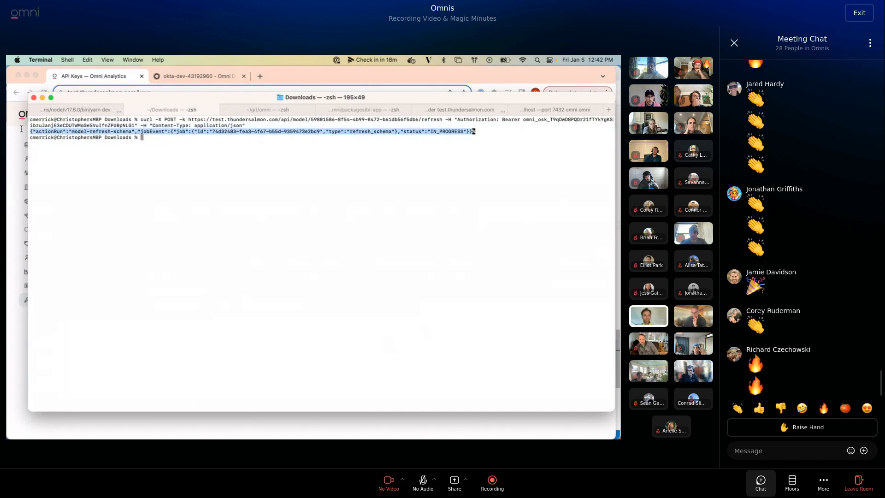
pyautogui.click(299, 148)
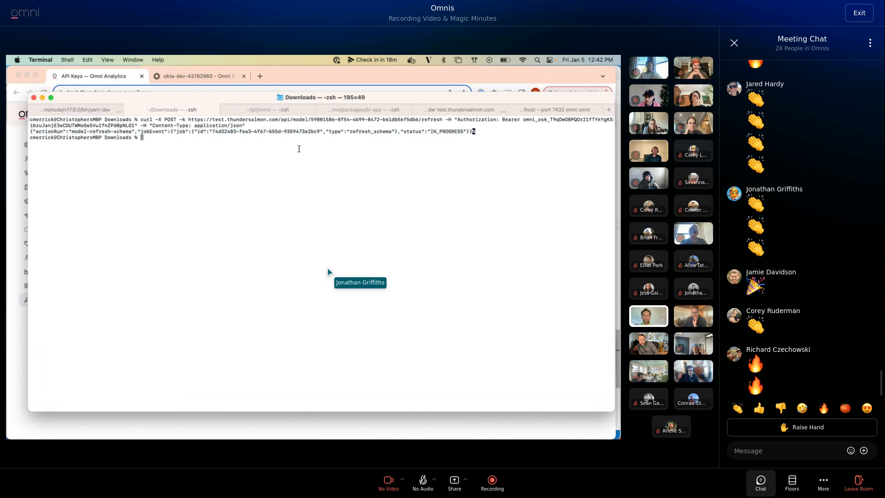
pyautogui.moveTo(341, 134); pyautogui.dragTo(43, 129)
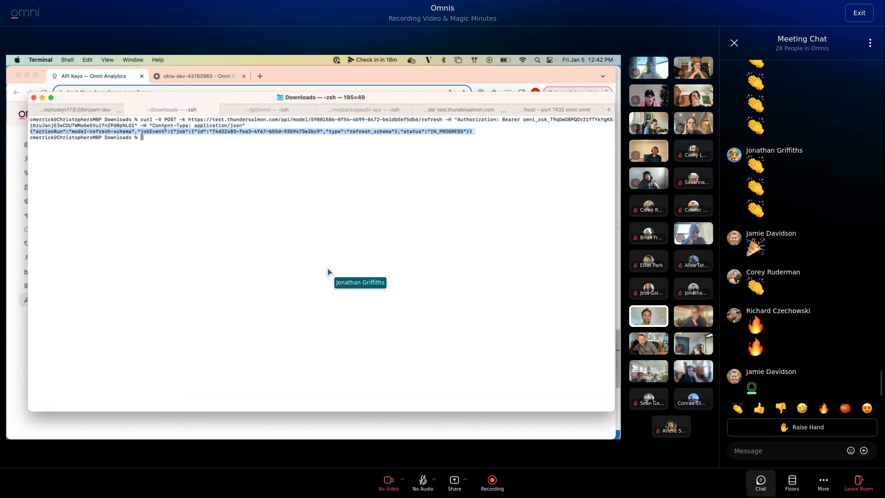
pyautogui.click(243, 136)
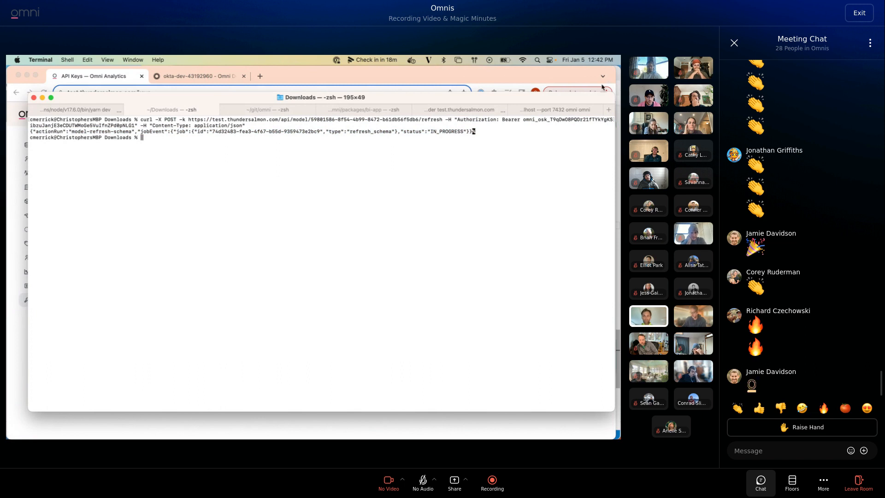